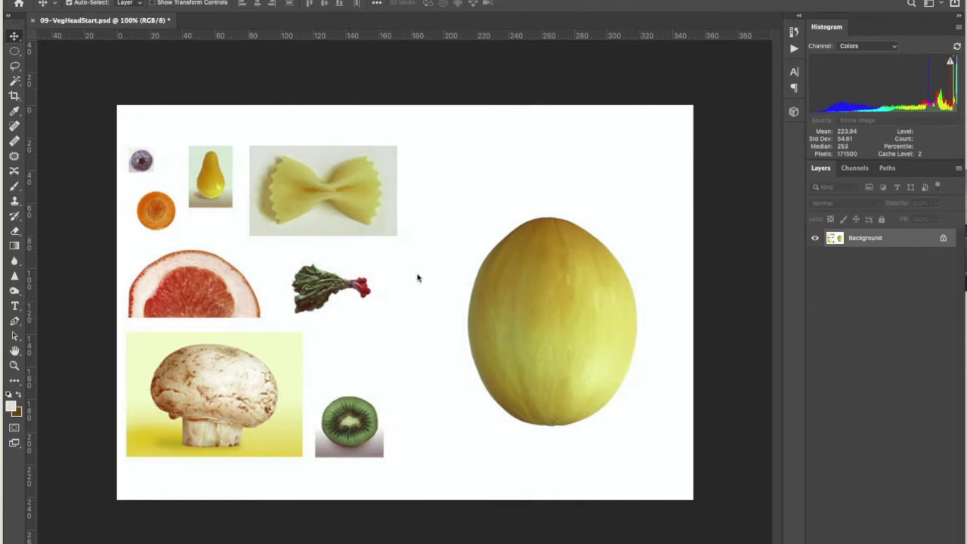
Draw a circular Elliptical Marquee selection about 22 mm wide, fitted tightly around the upper-left carrot slice.
{"action": "left_click", "coordinate": [15, 54]}
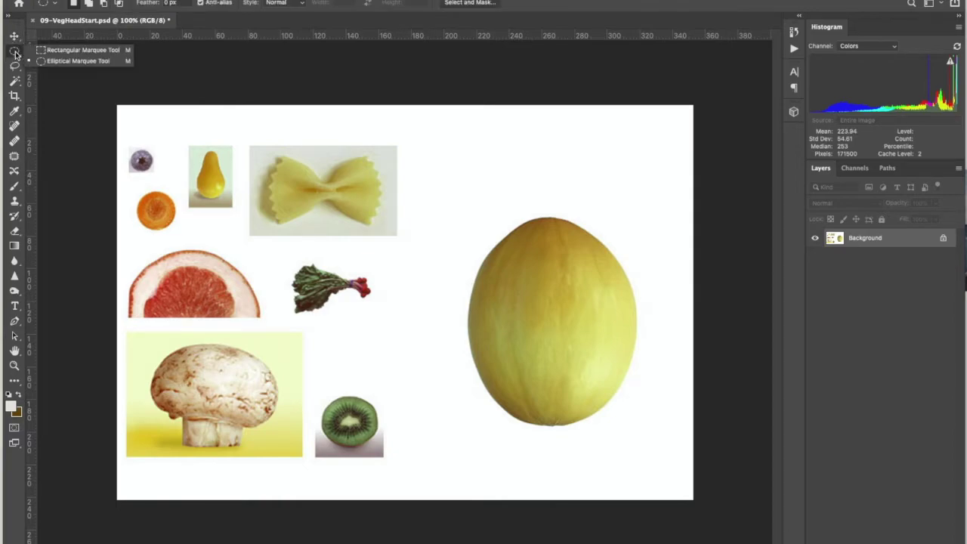
{"action": "left_click", "coordinate": [92, 52]}
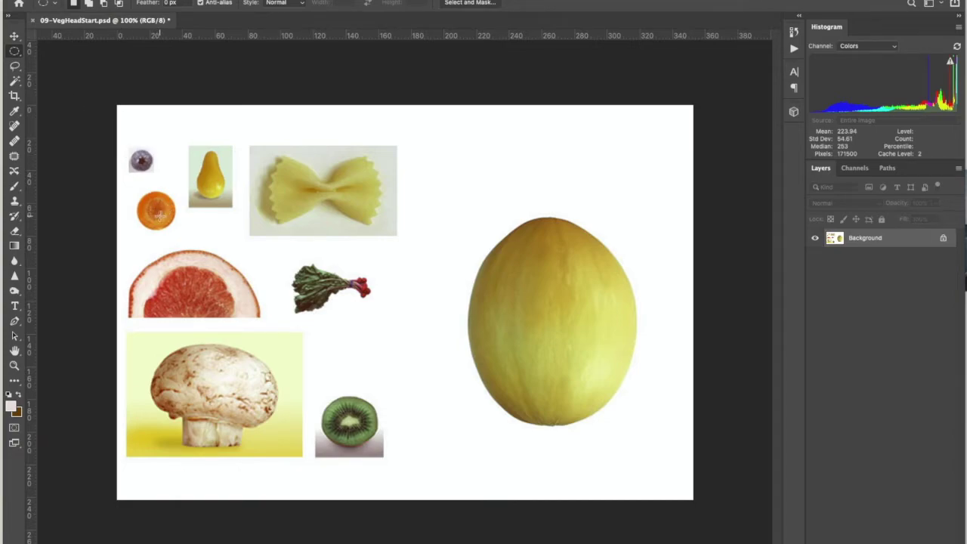
{"action": "left_click_drag", "start_coordinate": [147, 205], "coordinate": [288, 254]}
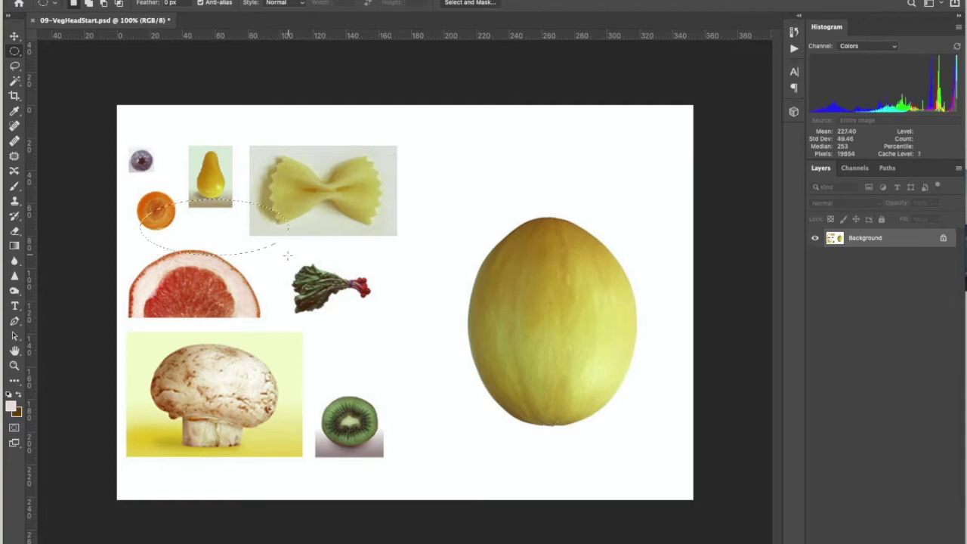
{"action": "left_click", "coordinate": [272, 257]}
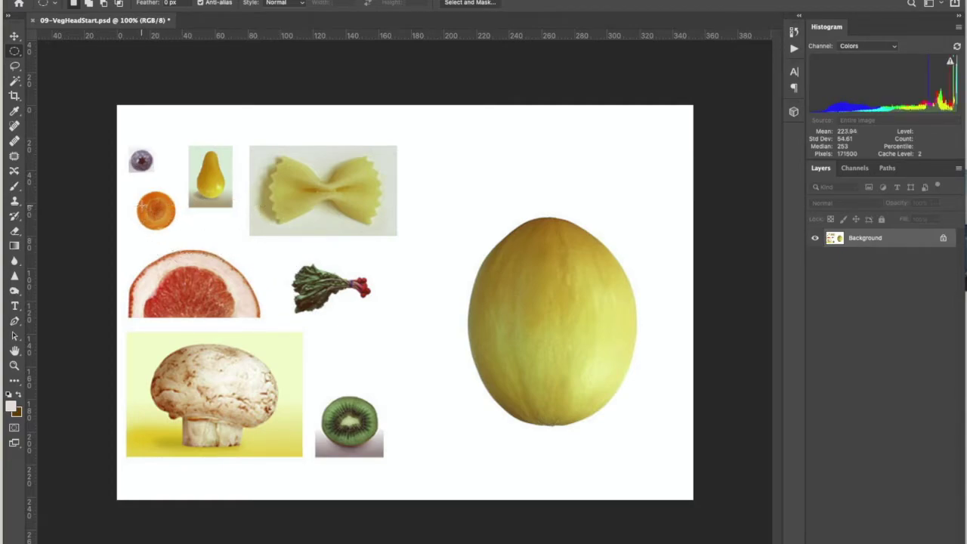
{"action": "left_click_drag", "start_coordinate": [139, 198], "coordinate": [158, 219]}
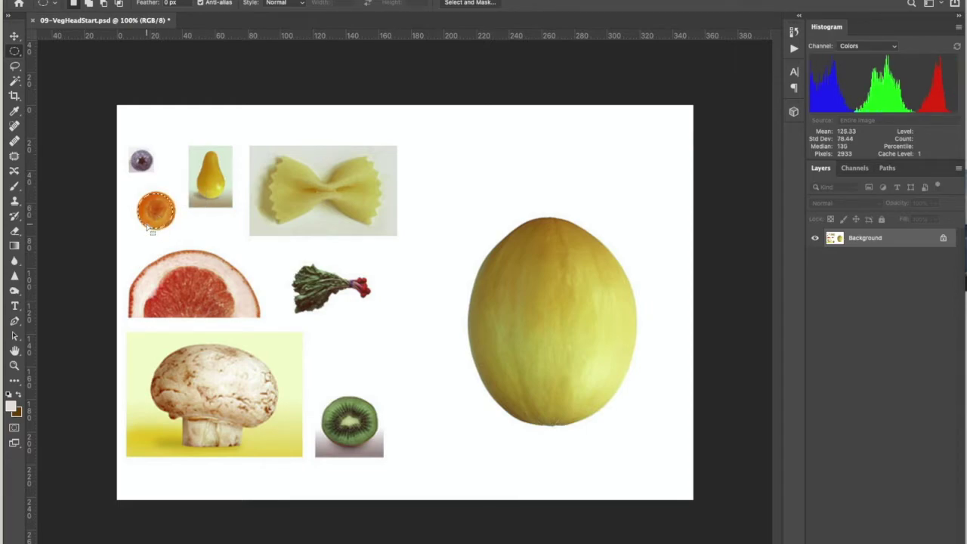
{"action": "key", "text": "ctrl+d"}
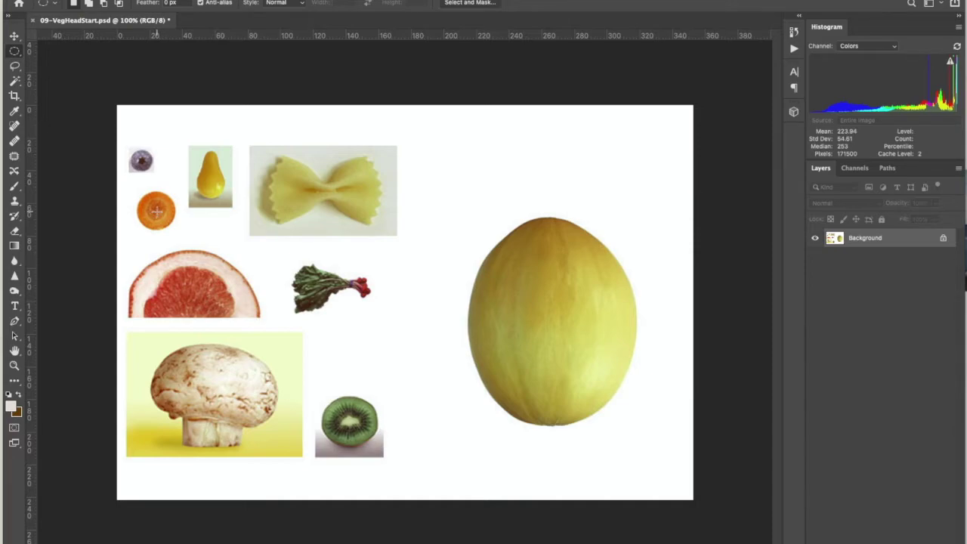
{"action": "left_click_drag", "start_coordinate": [155, 212], "coordinate": [119, 194]}
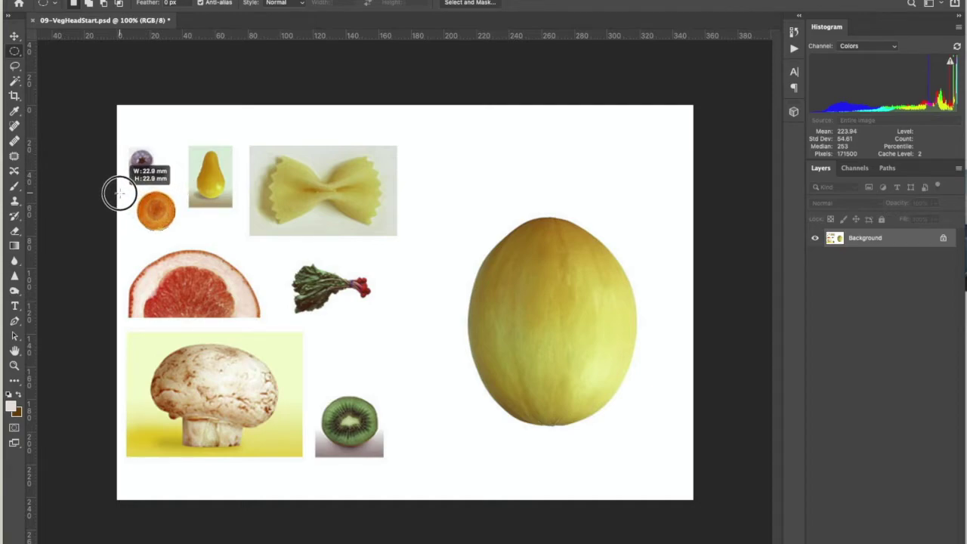
{"action": "left_click_drag", "start_coordinate": [120, 194], "coordinate": [119, 195]}
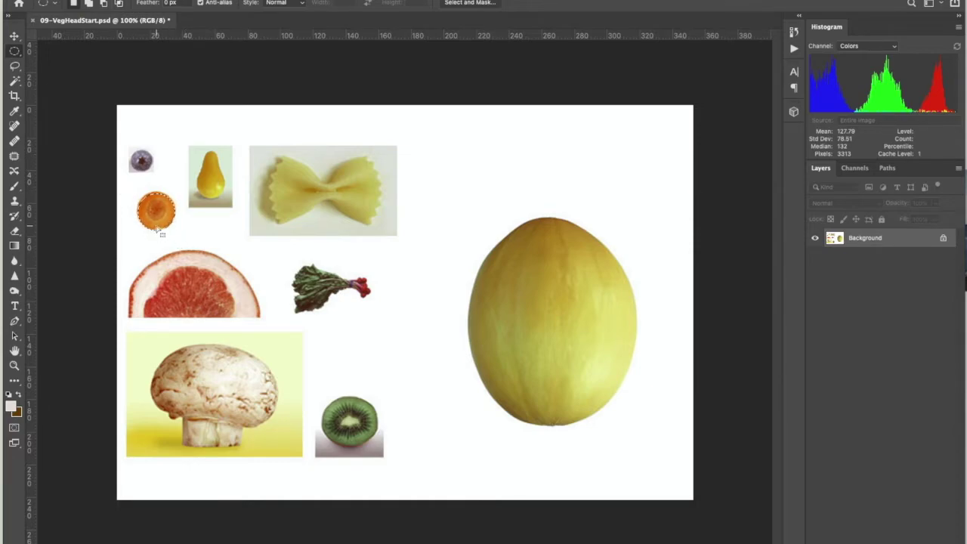
{"action": "left_click_drag", "start_coordinate": [156, 228], "coordinate": [160, 225]}
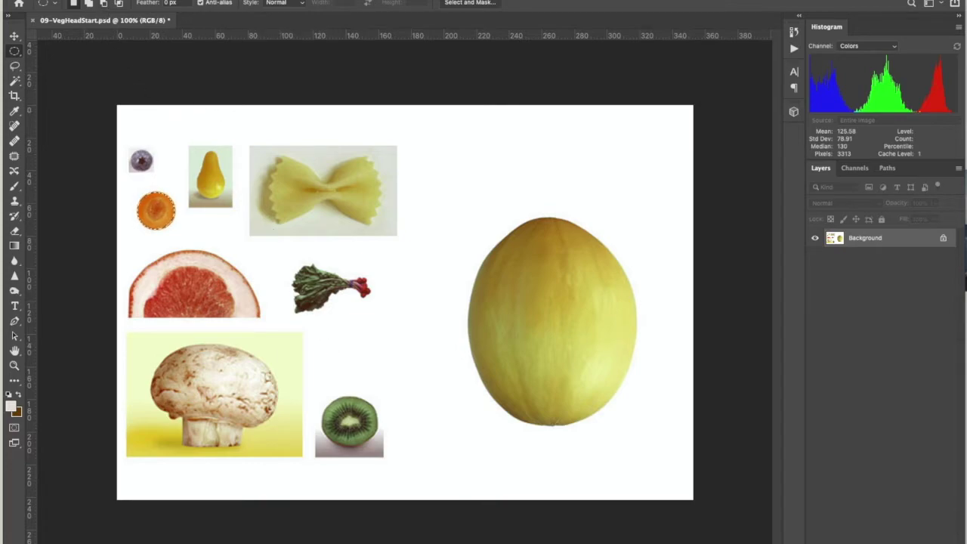
Copy the circled carrot slice and paste it onto a new Layer 1.
{"action": "left_click", "coordinate": [121, 0]}
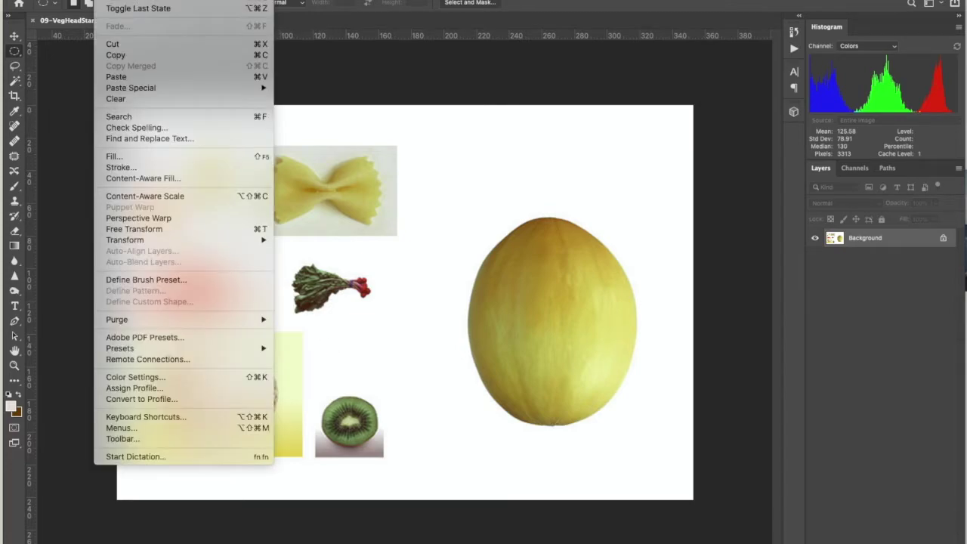
{"action": "left_click", "coordinate": [133, 54]}
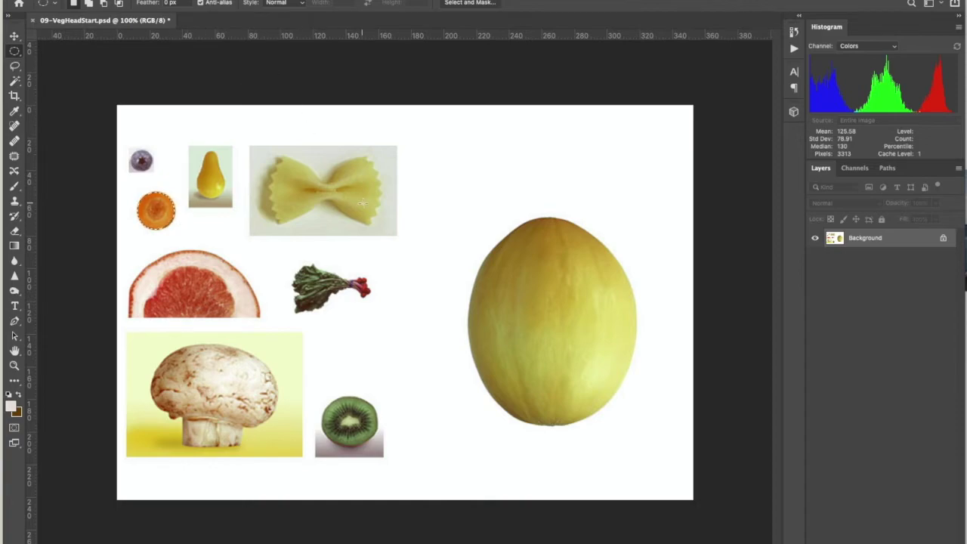
{"action": "left_click", "coordinate": [113, 0]}
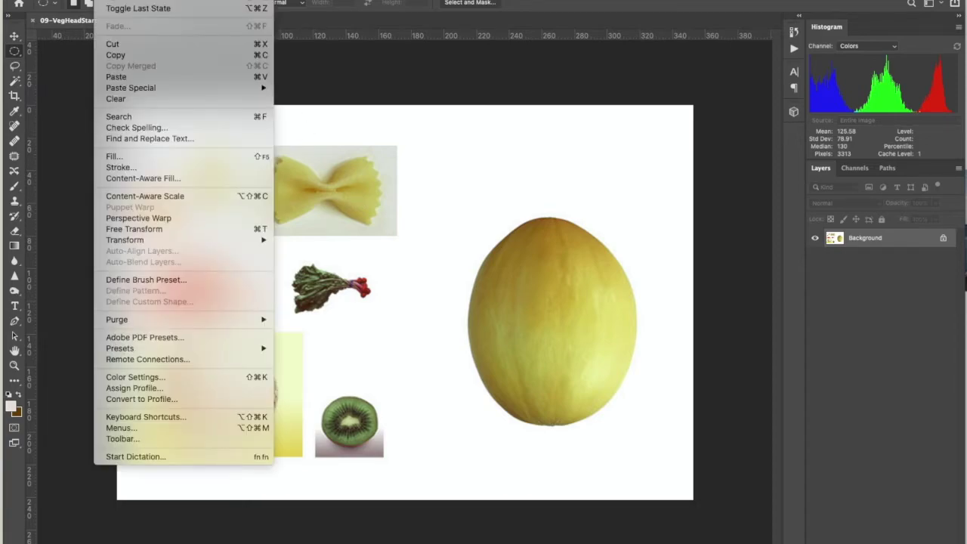
{"action": "left_click", "coordinate": [118, 78]}
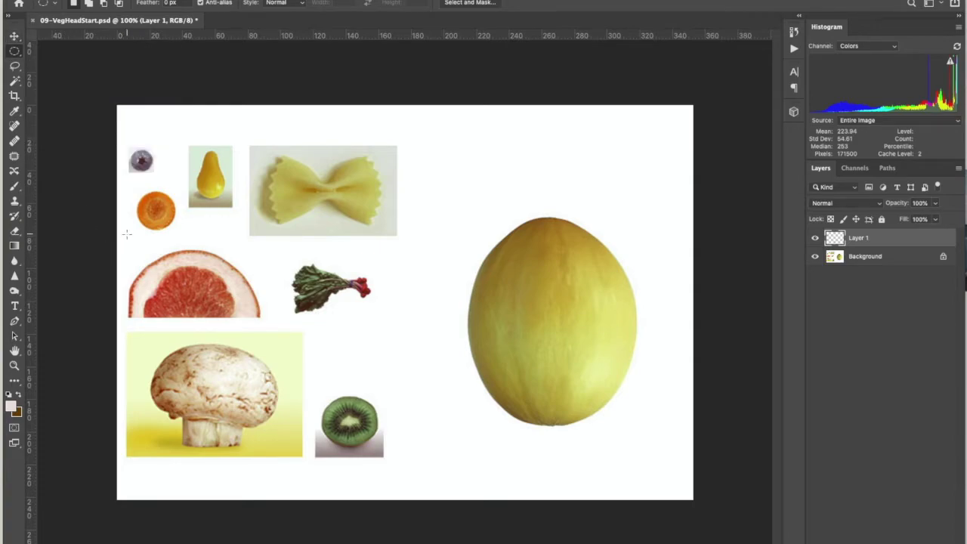
{"action": "left_click", "coordinate": [14, 37]}
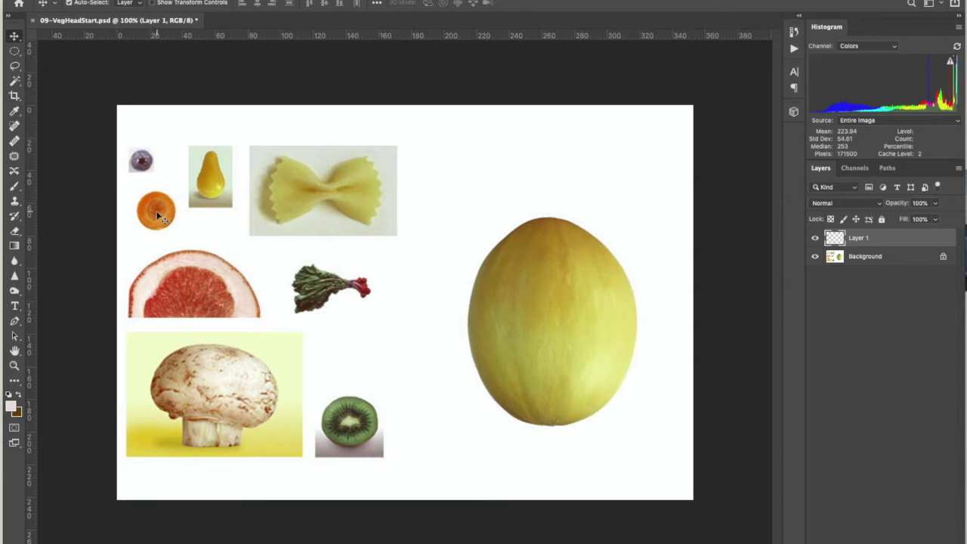
Drag the Layer 1 carrot slice onto the melon's upper right and paste a second copy as Layer 2.
{"action": "left_click_drag", "start_coordinate": [158, 214], "coordinate": [209, 235]}
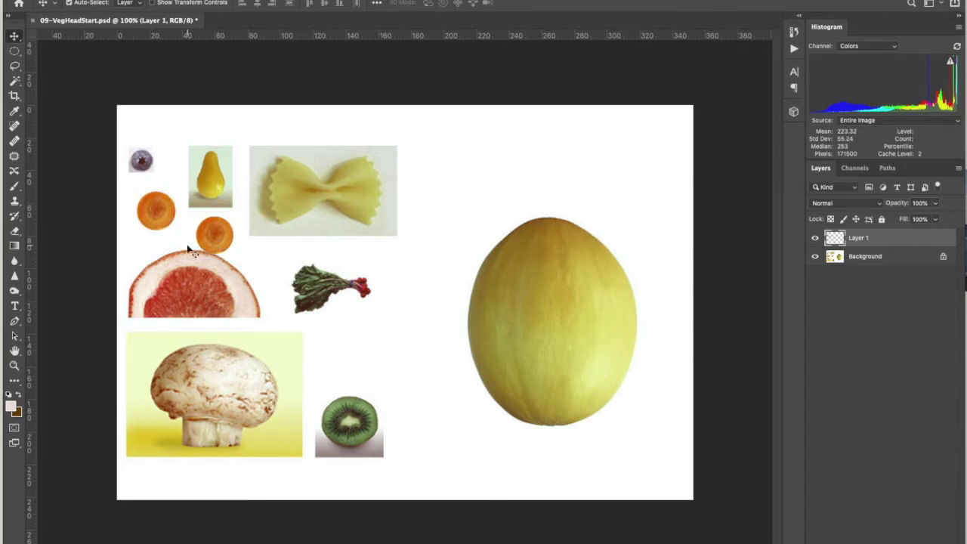
{"action": "left_click_drag", "start_coordinate": [233, 245], "coordinate": [583, 282]}
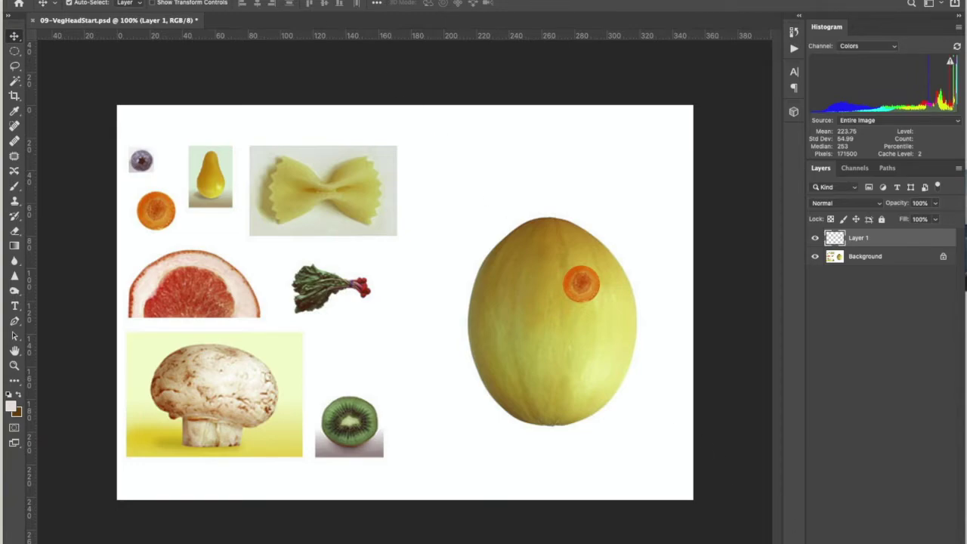
{"action": "left_click", "coordinate": [114, 0]}
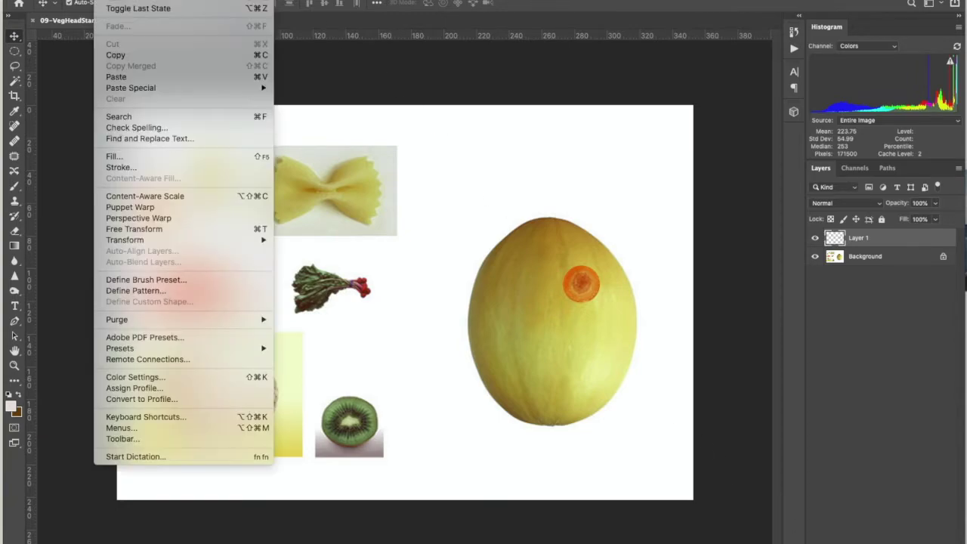
{"action": "left_click", "coordinate": [141, 80]}
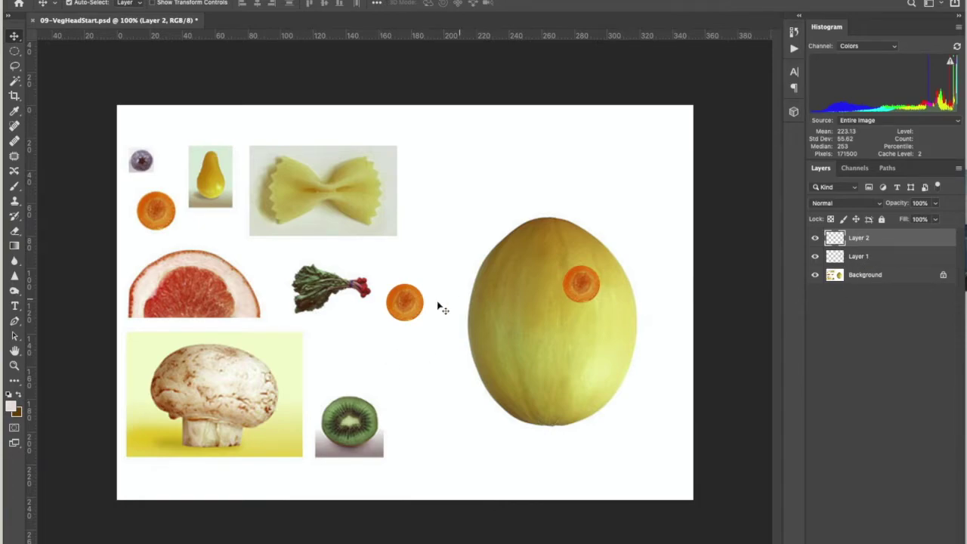
Position the Layer 2 carrot slice just left of the first slice to make a pair of eyes.
{"action": "left_click_drag", "start_coordinate": [406, 304], "coordinate": [583, 290]}
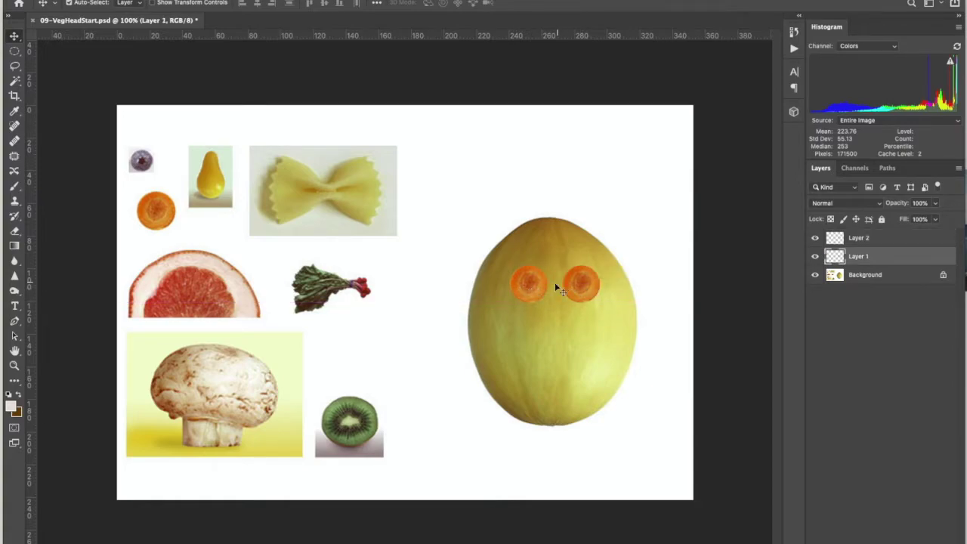
{"action": "mouse_move", "coordinate": [530, 288]}
{"action": "left_mouse_down"}
{"action": "mouse_move", "coordinate": [459, 287]}
{"action": "mouse_move", "coordinate": [528, 289]}
{"action": "left_mouse_up"}
{"action": "key", "text": "m"}
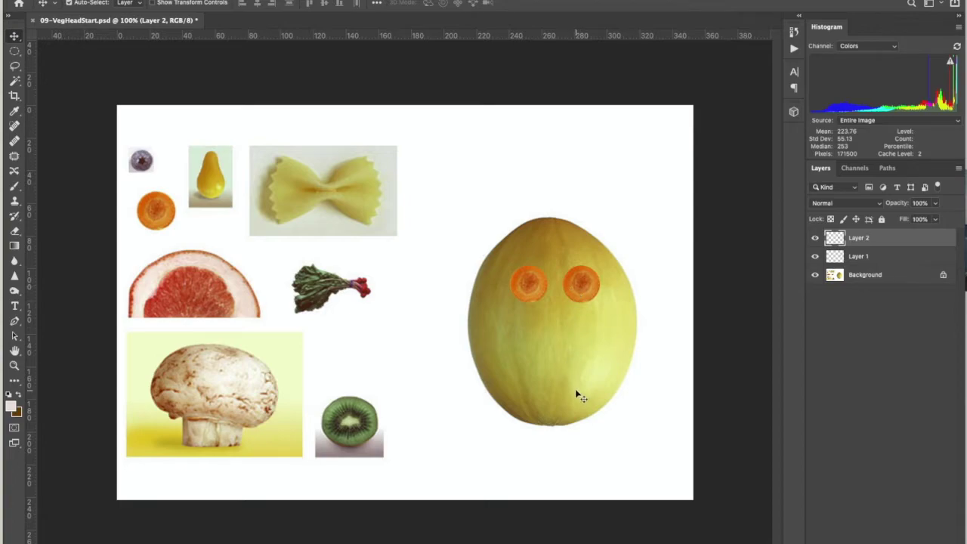
{"action": "left_click_drag", "start_coordinate": [574, 389], "coordinate": [569, 357]}
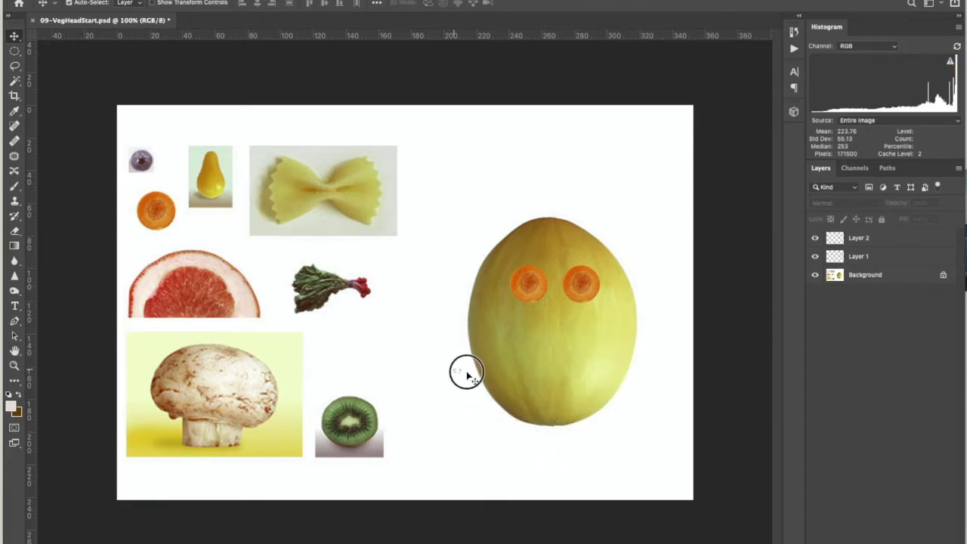
{"action": "left_click_drag", "start_coordinate": [464, 371], "coordinate": [529, 397]}
{"action": "left_click", "coordinate": [14, 51]}
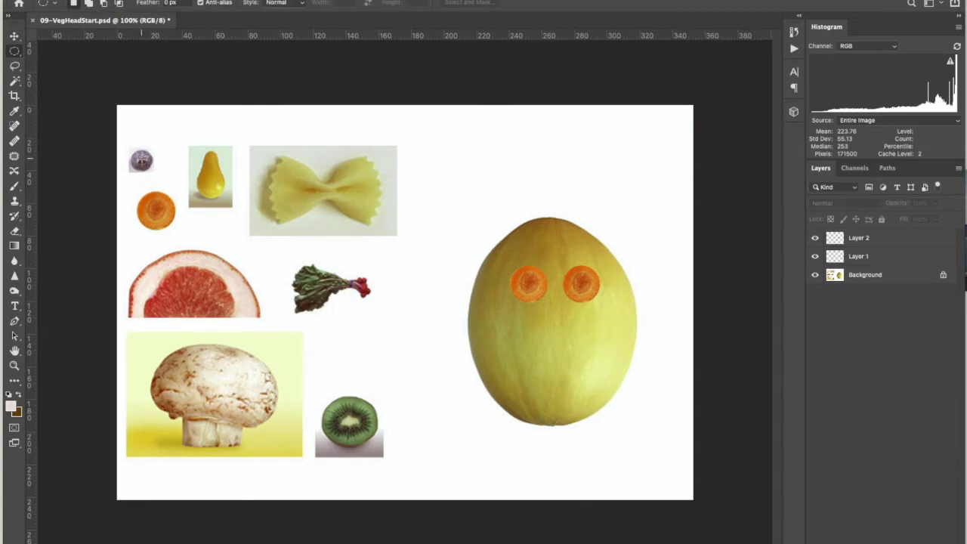
{"action": "left_click_drag", "start_coordinate": [131, 151], "coordinate": [150, 171]}
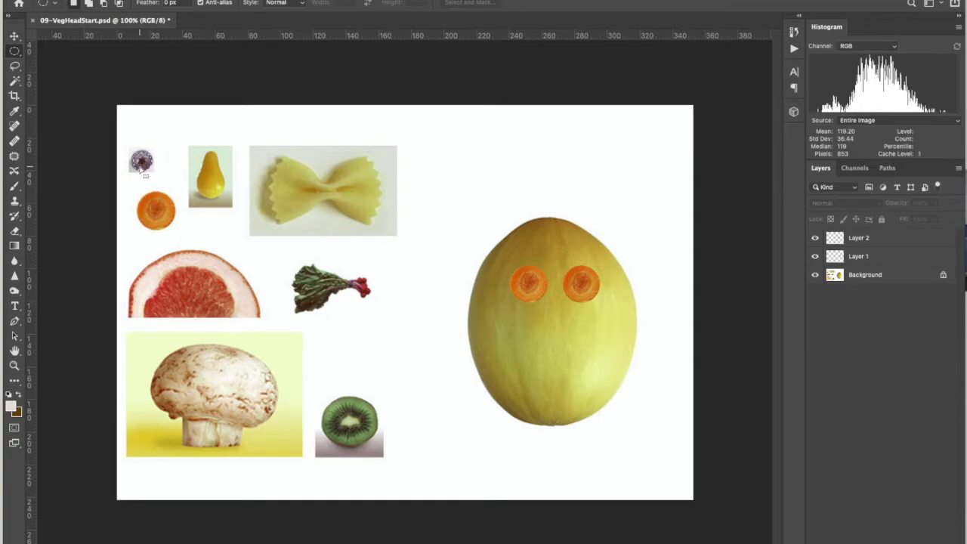
{"action": "left_click_drag", "start_coordinate": [144, 173], "coordinate": [137, 166]}
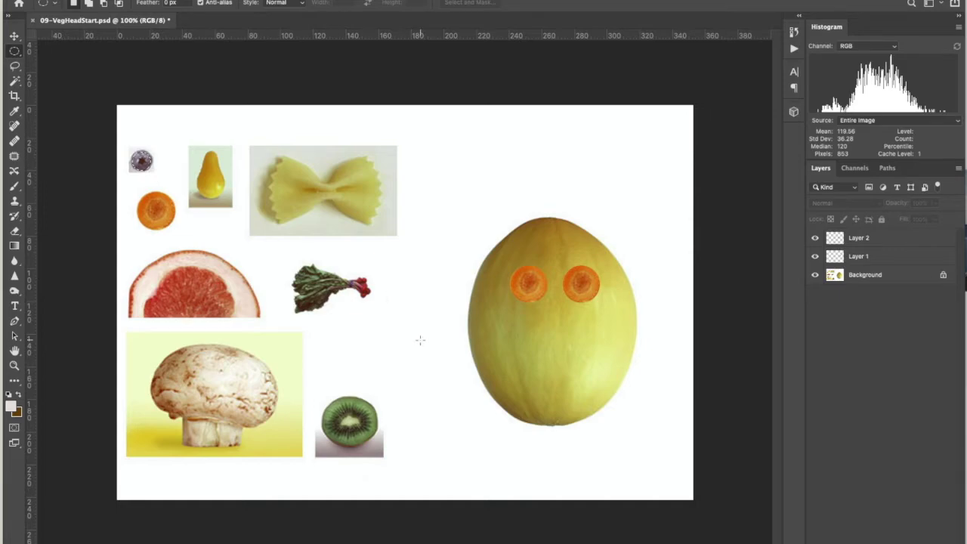
{"action": "key", "text": "ctrl+v"}
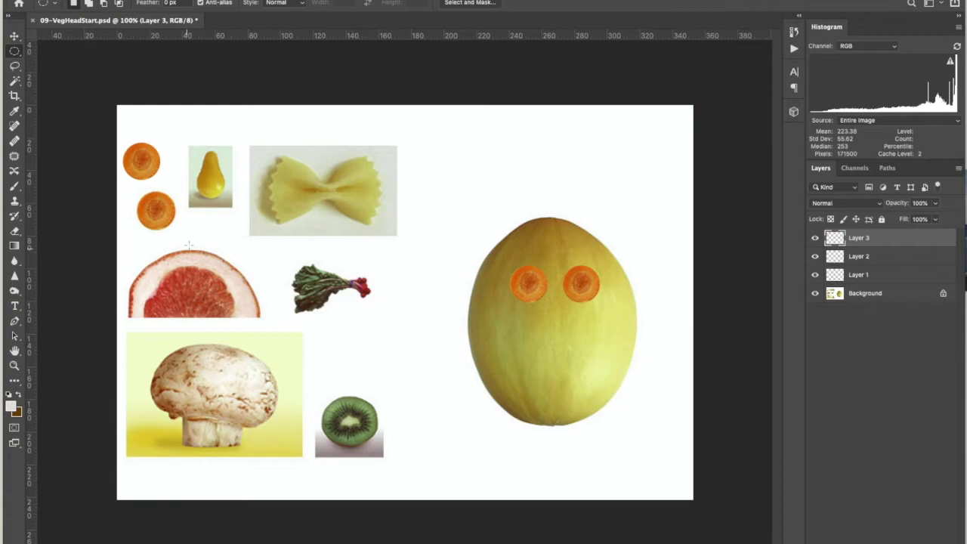
{"action": "left_click", "coordinate": [14, 35]}
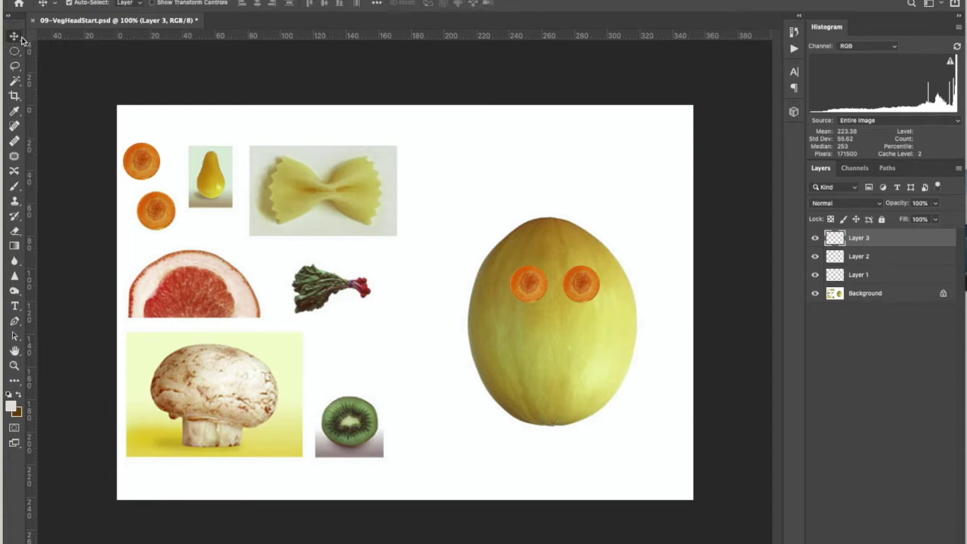
{"action": "left_click_drag", "start_coordinate": [146, 163], "coordinate": [200, 144]}
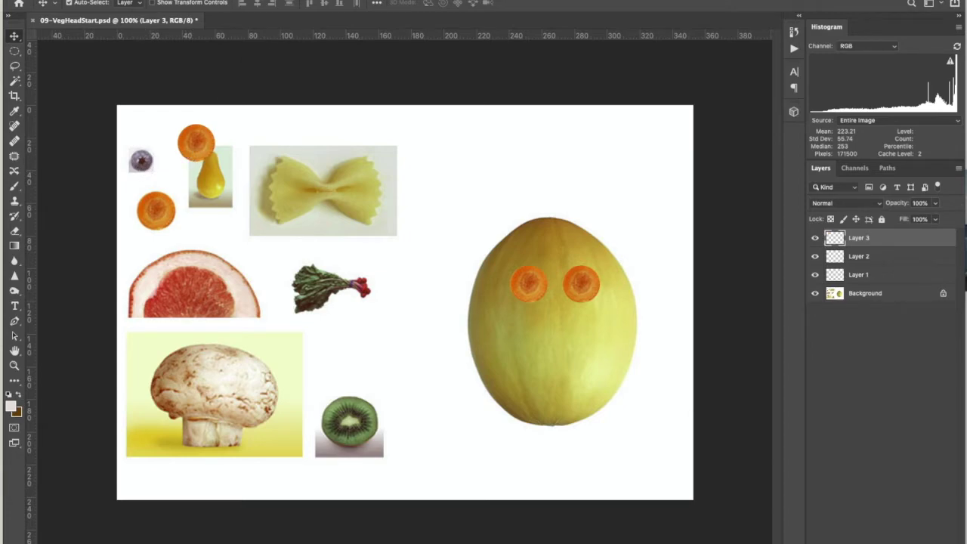
{"action": "left_click", "coordinate": [110, 0]}
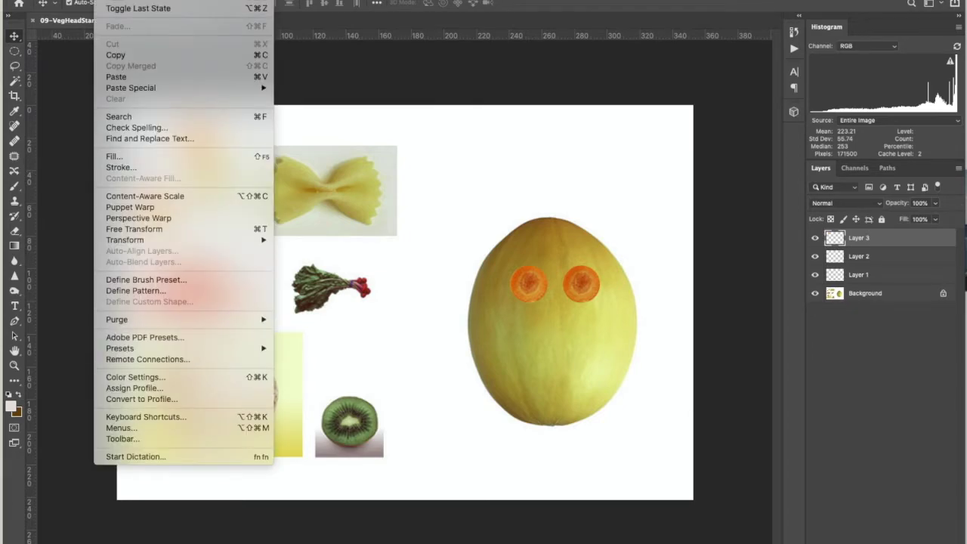
{"action": "left_click", "coordinate": [109, 0]}
{"action": "key", "text": "super+z"}
{"action": "left_click", "coordinate": [109, 0]}
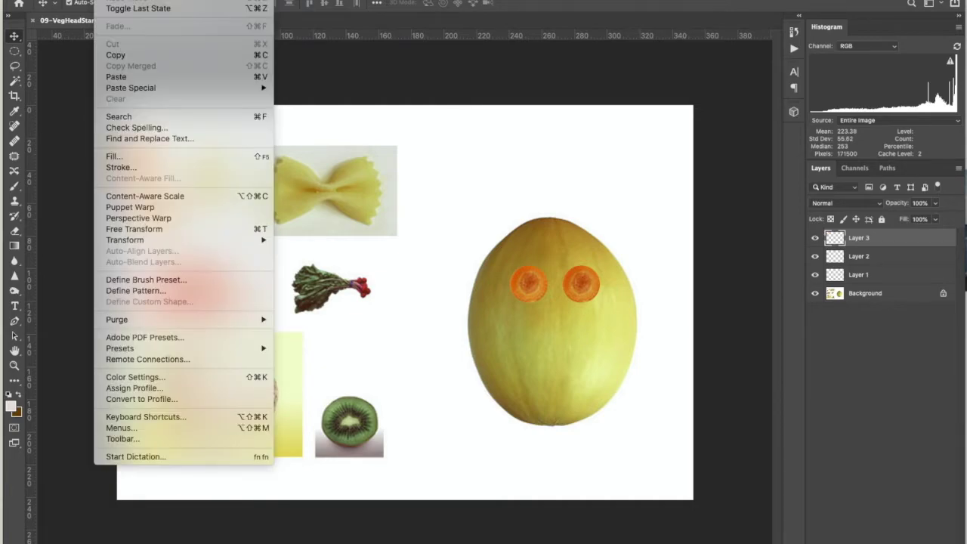
{"action": "key", "text": "super+z"}
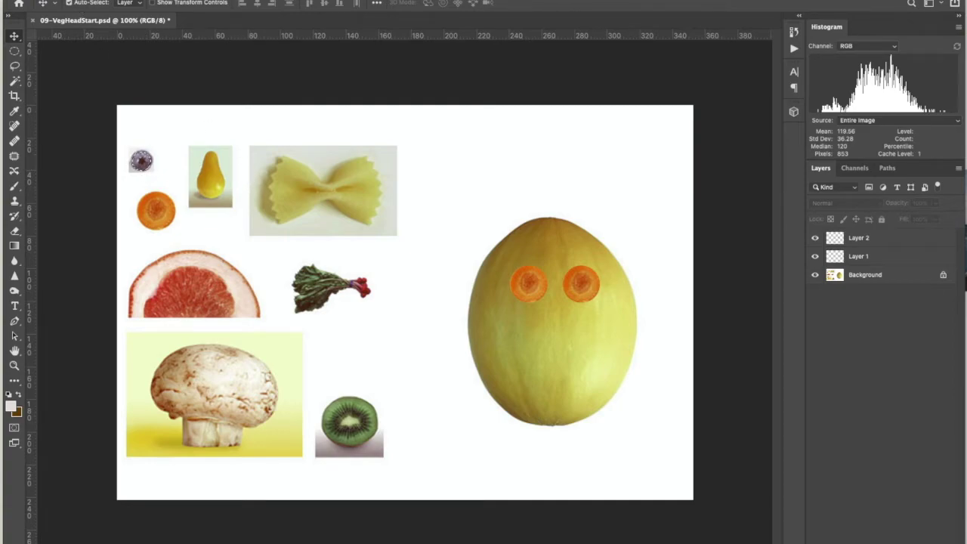
{"action": "left_click", "coordinate": [109, 0]}
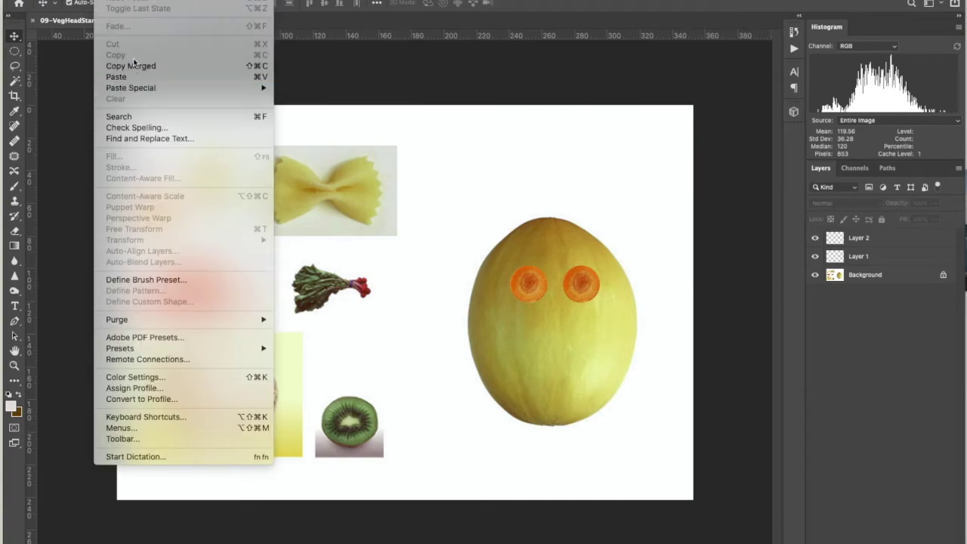
{"action": "key", "text": "Escape"}
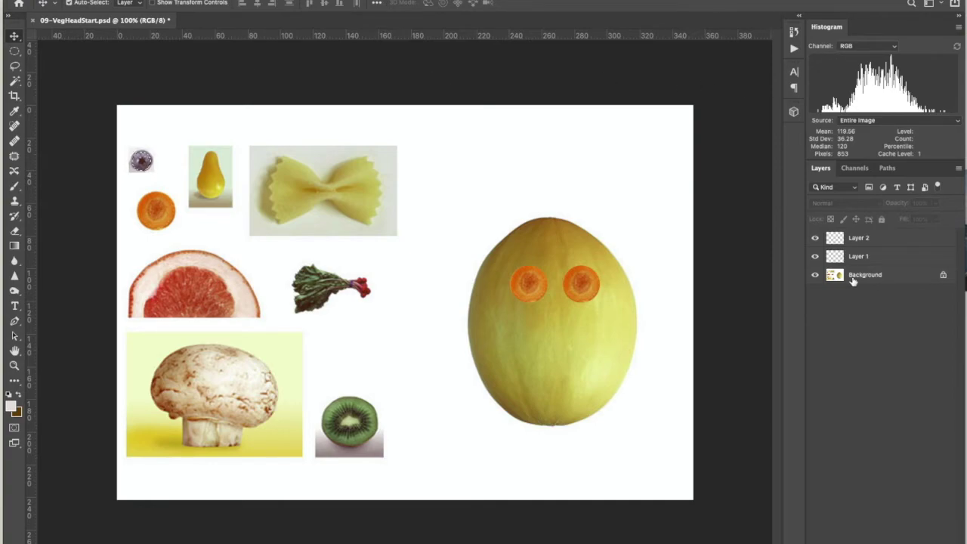
{"action": "left_click", "coordinate": [893, 276]}
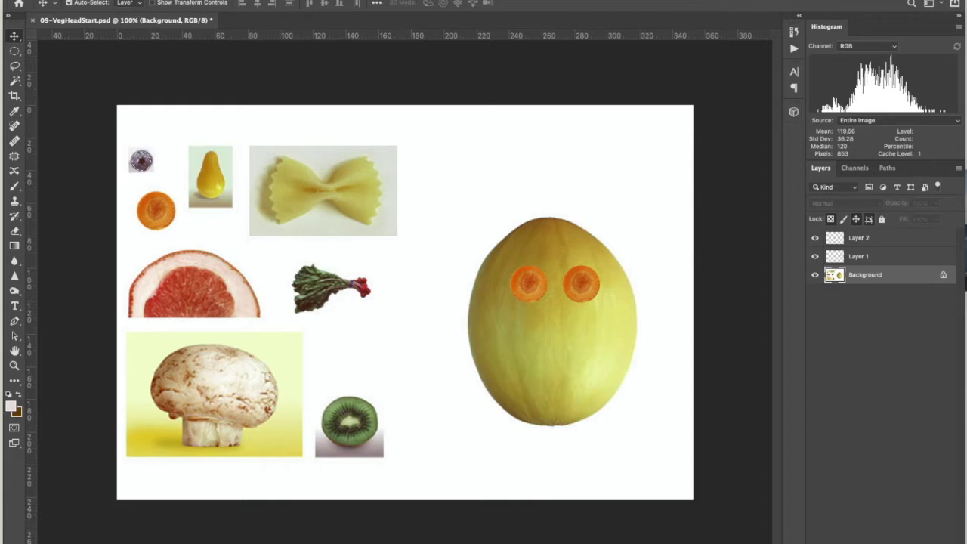
Copy the selected blueberry from the background and paste it onto a new Layer 3.
{"action": "left_click", "coordinate": [112, 0]}
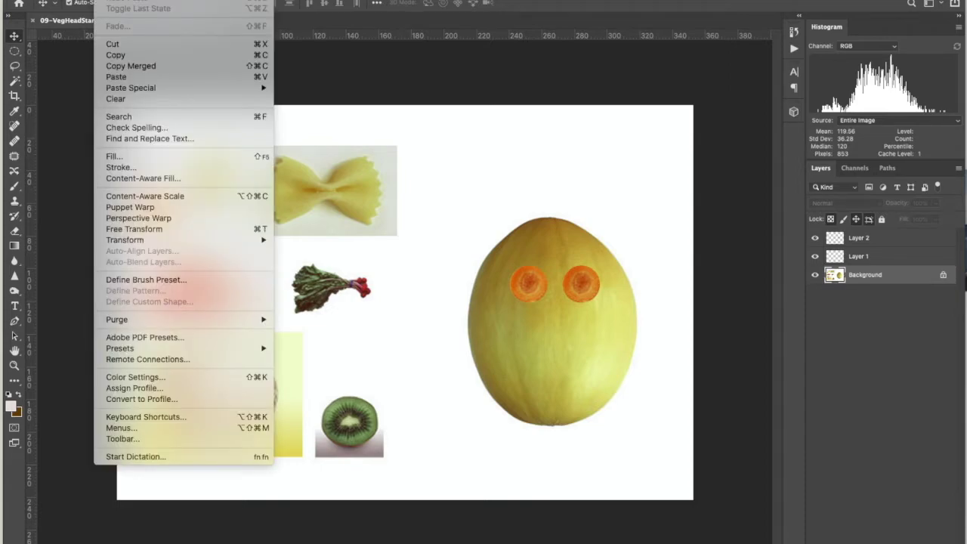
{"action": "left_click", "coordinate": [135, 60]}
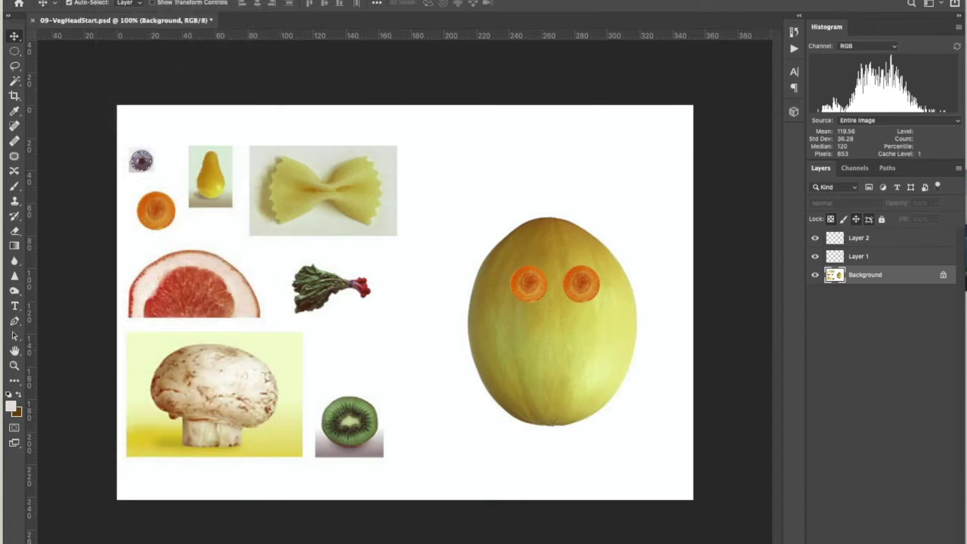
{"action": "left_click", "coordinate": [112, 0]}
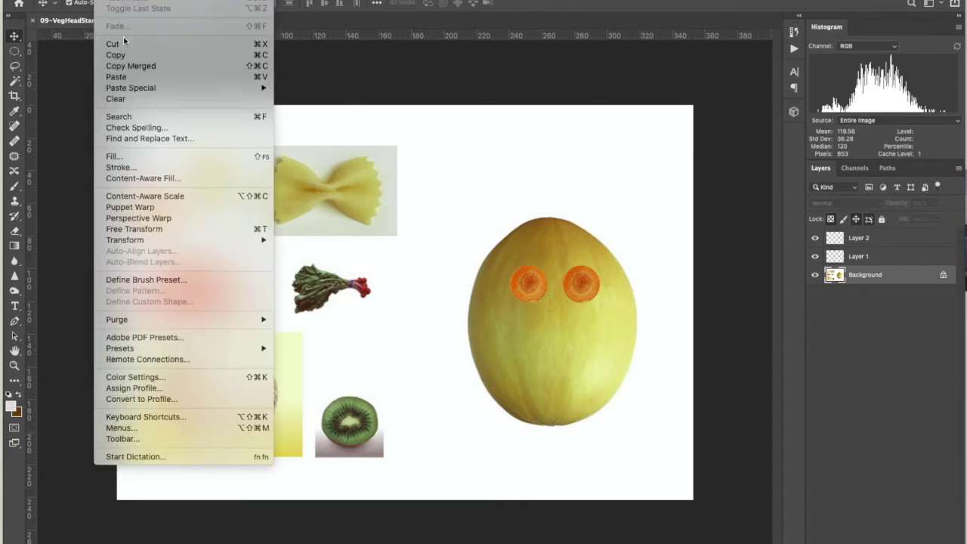
{"action": "left_click", "coordinate": [117, 77]}
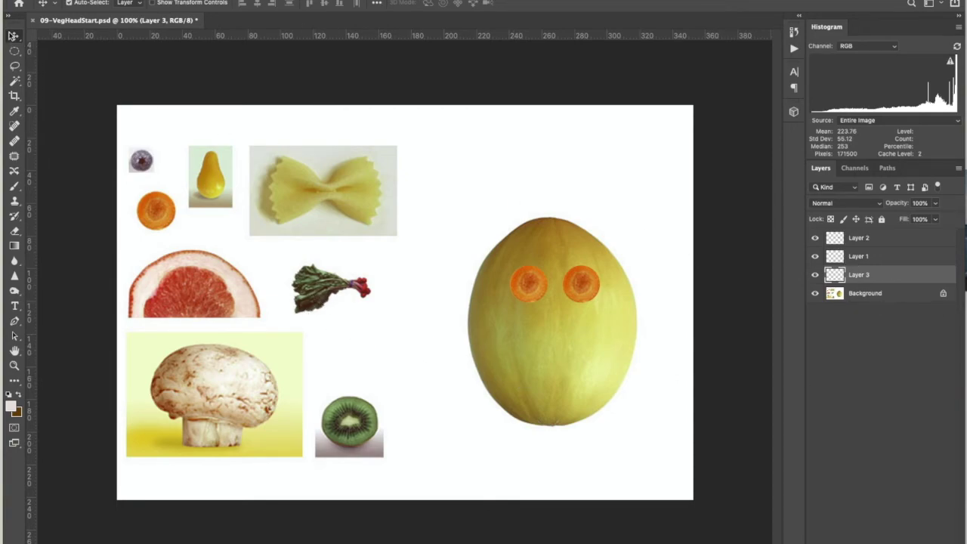
{"action": "left_click", "coordinate": [14, 36]}
{"action": "left_click", "coordinate": [886, 257]}
{"action": "left_click", "coordinate": [885, 238]}
{"action": "left_click", "coordinate": [884, 275]}
Drag the blueberry onto the right carrot eye and rename Layer 3 to 'Rt pupil'.
{"action": "left_click_drag", "start_coordinate": [142, 161], "coordinate": [583, 285]}
{"action": "double_click", "coordinate": [857, 276]}
{"action": "type", "text": "E"}
{"action": "key", "text": "Return"}
Raise Rt pupil to the top of the layer stack and seat the blueberry inside the right carrot eye.
{"action": "left_click", "coordinate": [882, 274]}
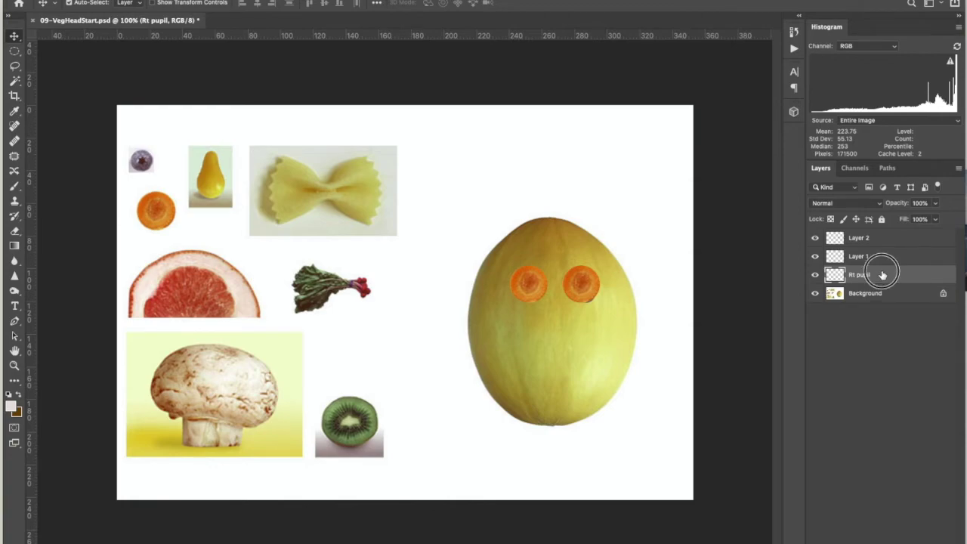
{"action": "left_click_drag", "start_coordinate": [883, 275], "coordinate": [882, 259]}
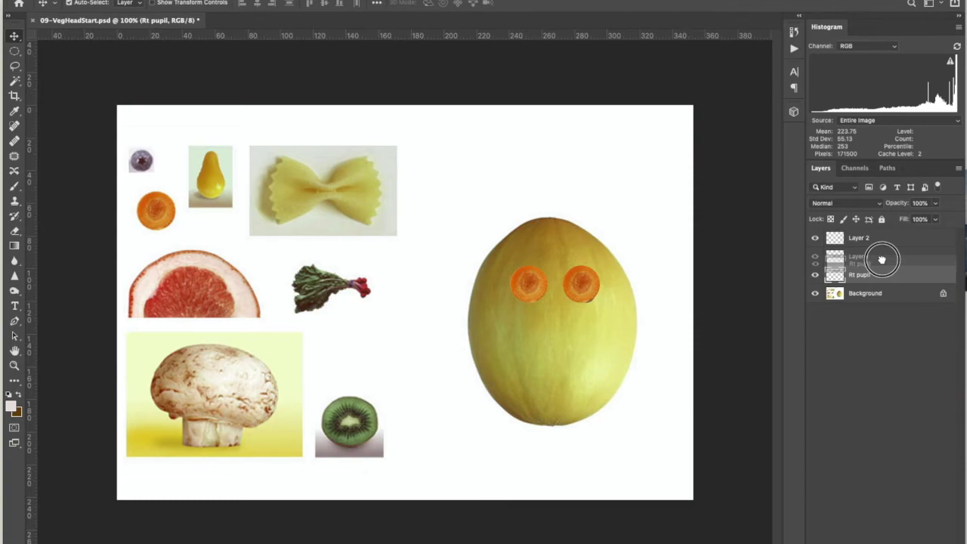
{"action": "left_click_drag", "start_coordinate": [882, 259], "coordinate": [884, 235]}
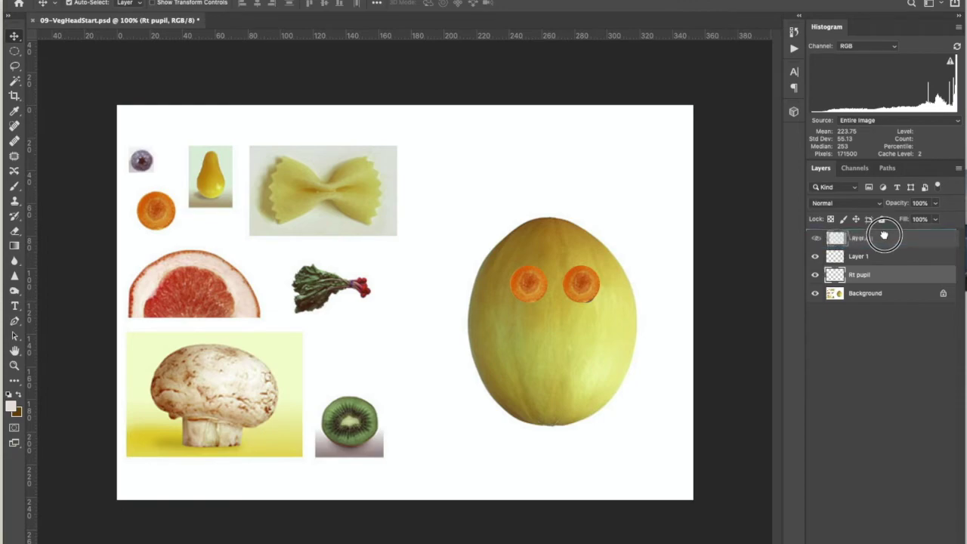
{"action": "left_click_drag", "start_coordinate": [884, 236], "coordinate": [884, 223]}
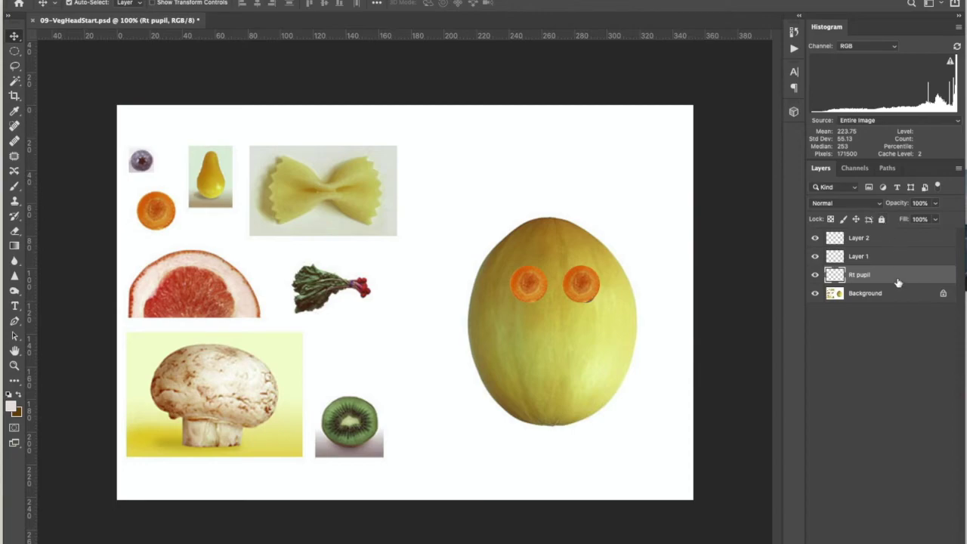
{"action": "left_click_drag", "start_coordinate": [893, 277], "coordinate": [892, 237]}
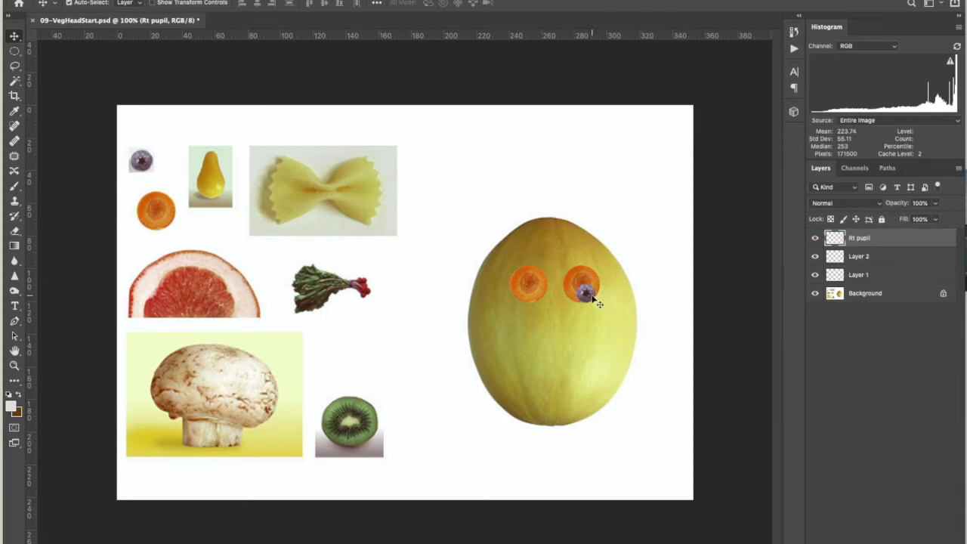
{"action": "left_click_drag", "start_coordinate": [596, 303], "coordinate": [590, 287]}
{"action": "key", "text": "Left"}
Toggle Layer 2 and Layer 1 visibility to identify which carrot eye each holds.
{"action": "left_click", "coordinate": [815, 258]}
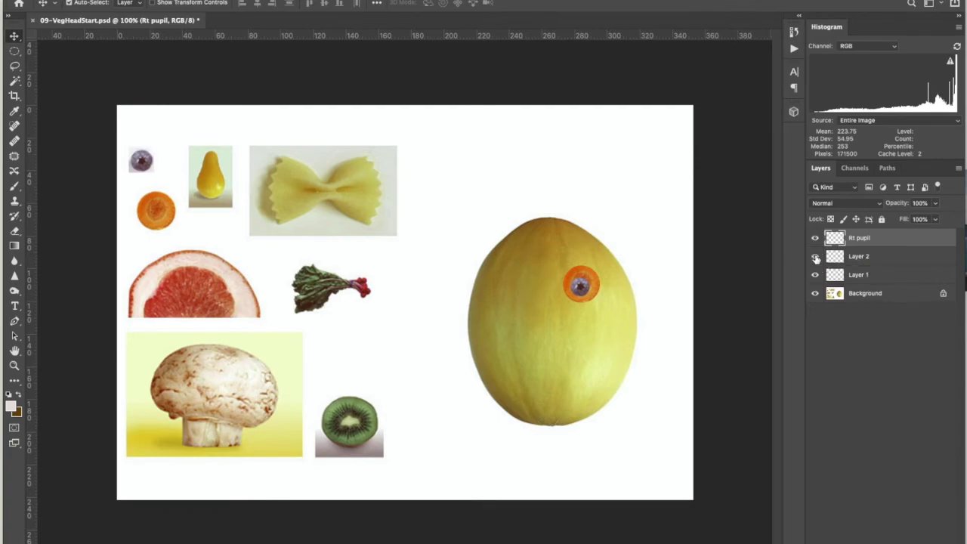
{"action": "left_click", "coordinate": [815, 258]}
{"action": "left_click", "coordinate": [815, 258]}
{"action": "left_click", "coordinate": [815, 257]}
{"action": "left_click", "coordinate": [815, 275]}
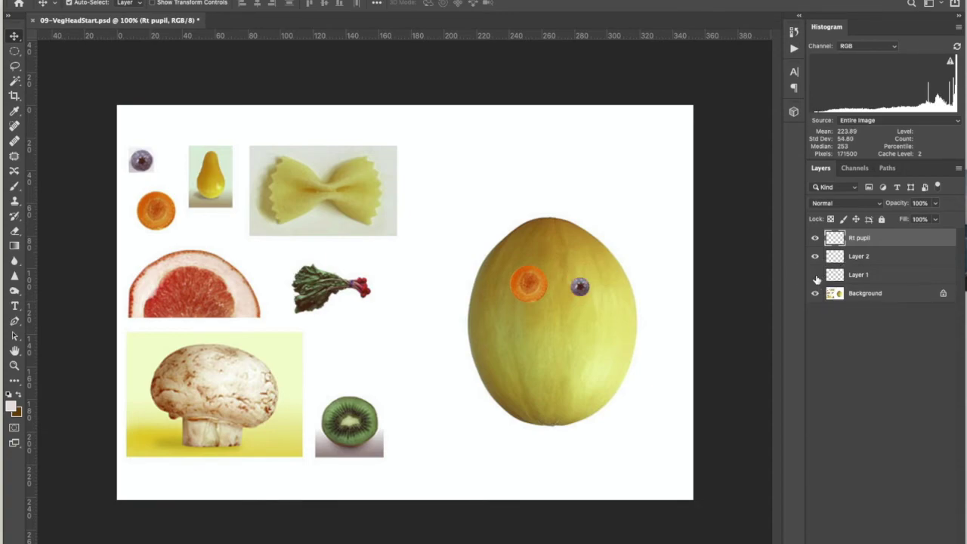
{"action": "left_click", "coordinate": [815, 275]}
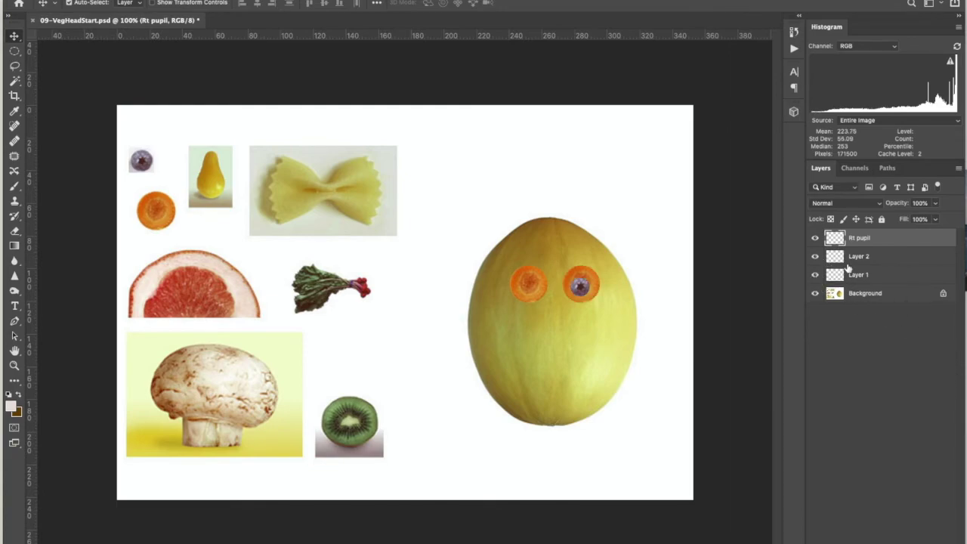
Rename Layer 1 to 'Rt eye' and Layer 2 to 'Left eye'.
{"action": "left_click", "coordinate": [859, 276]}
{"action": "double_click", "coordinate": [859, 277]}
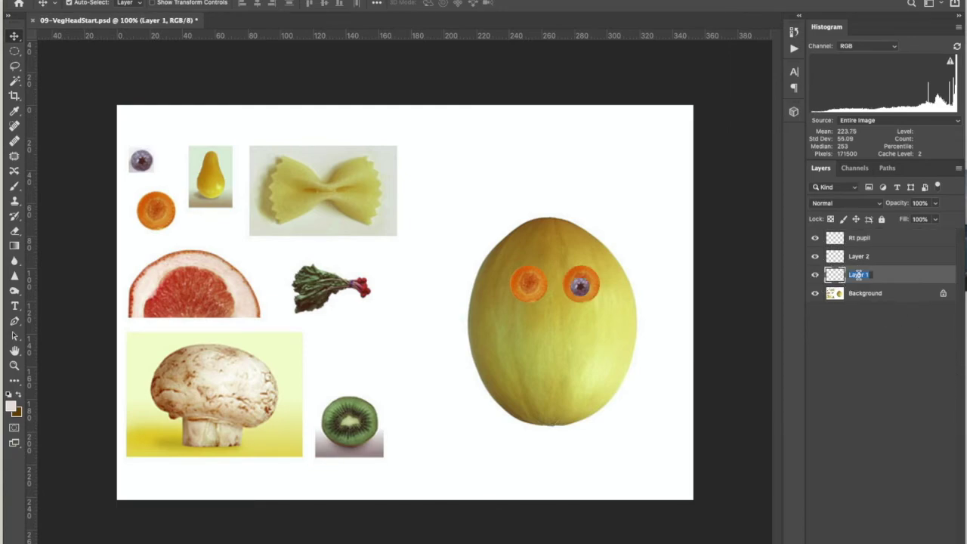
{"action": "type", "text": "Rt eye"}
{"action": "key", "text": "Return"}
{"action": "double_click", "coordinate": [858, 257]}
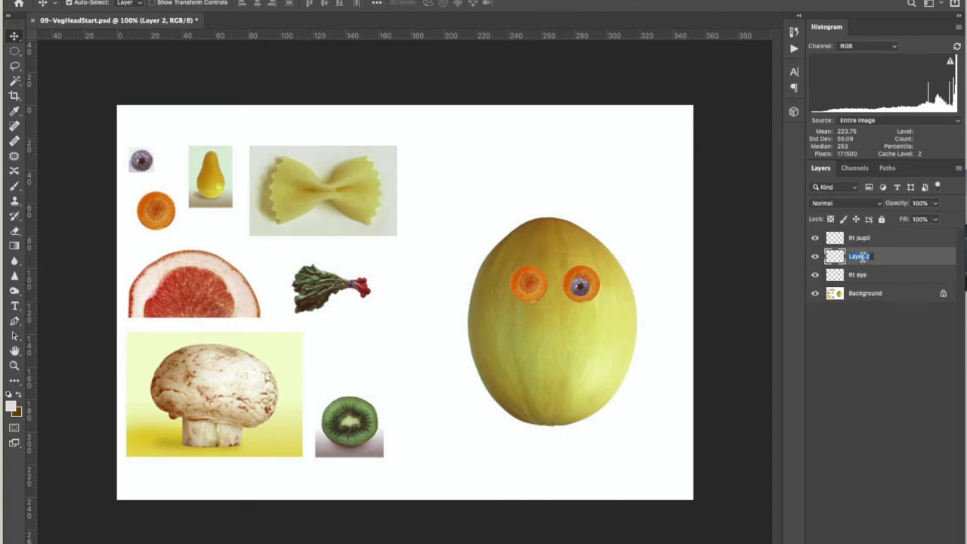
{"action": "type", "text": "Left eye"}
{"action": "key", "text": "Return"}
Paste a second blueberry into the left carrot eye on a layer named 'right pupil'.
{"action": "left_click_drag", "start_coordinate": [583, 290], "coordinate": [586, 295]}
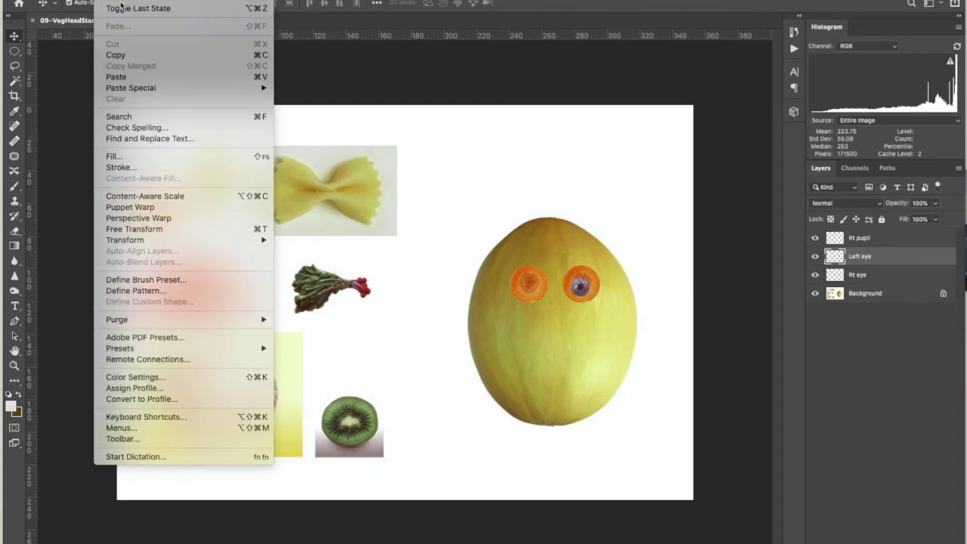
{"action": "left_click", "coordinate": [120, 74]}
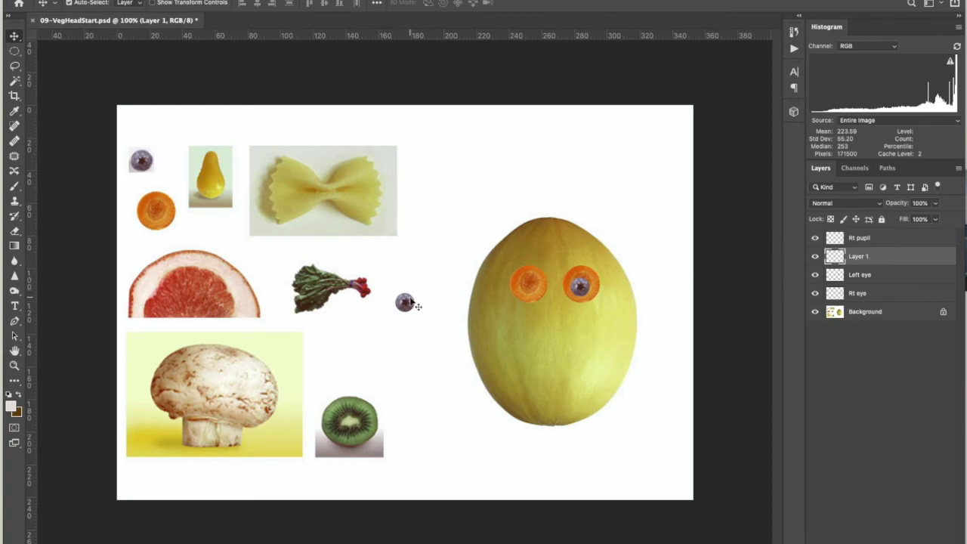
{"action": "left_click_drag", "start_coordinate": [405, 302], "coordinate": [534, 296]}
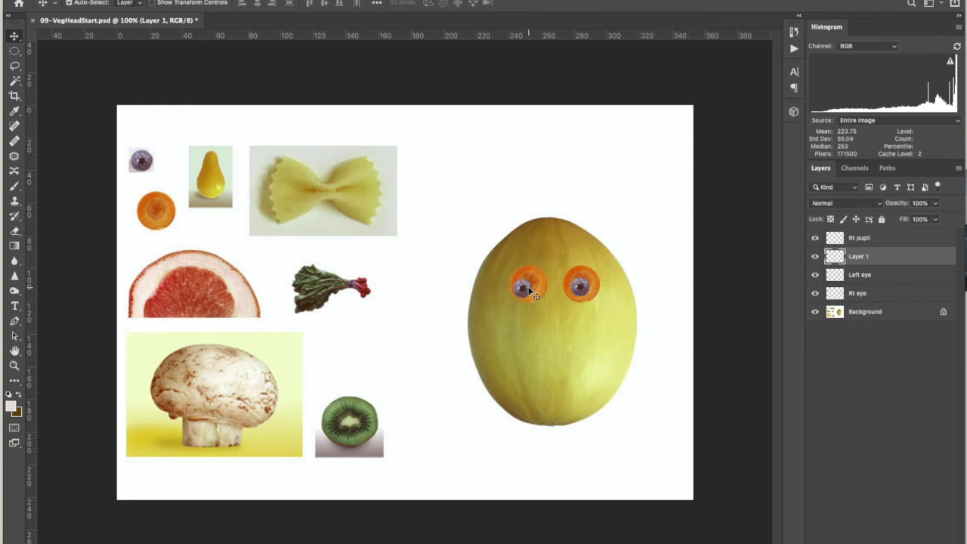
{"action": "double_click", "coordinate": [859, 256]}
{"action": "type", "text": "right pupil"}
{"action": "key", "text": "Return"}
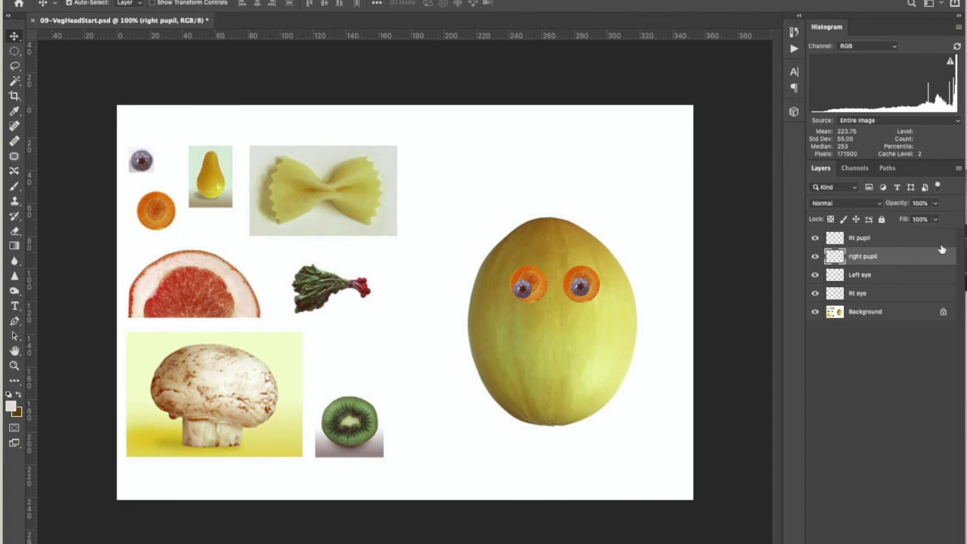
Nudge the Rt pupil blueberry a few pixels left and down.
{"action": "left_click", "coordinate": [869, 239]}
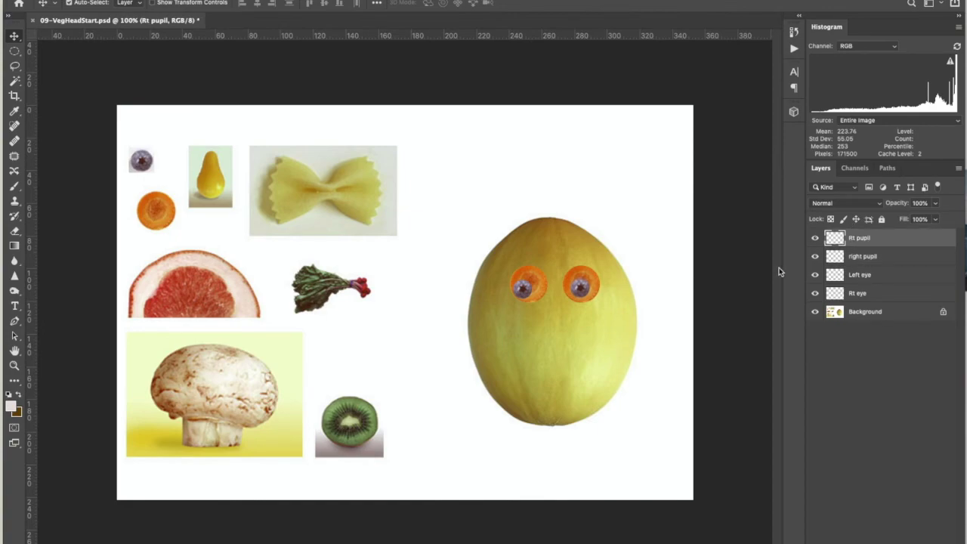
{"action": "key", "text": "Left"}
{"action": "key", "text": "Left"}
{"action": "key", "text": "Left"}
{"action": "key", "text": "Left"}
{"action": "key", "text": "Down"}
{"action": "key", "text": "Down"}
{"action": "left_click", "coordinate": [87, 1]}
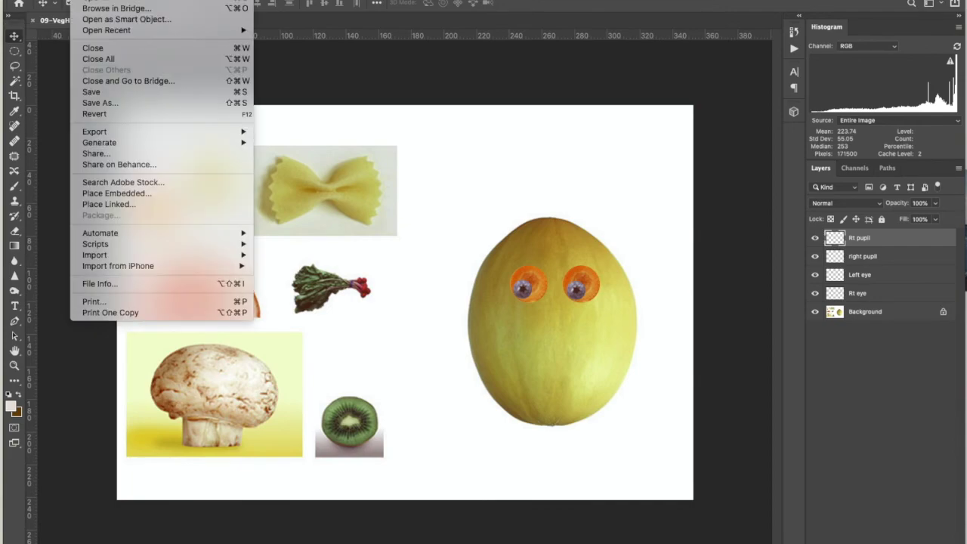
Save 09-VegHeadStart as a layered Photoshop PSD copy renamed with the author's name prefix and '2'.
{"action": "left_click", "coordinate": [98, 104]}
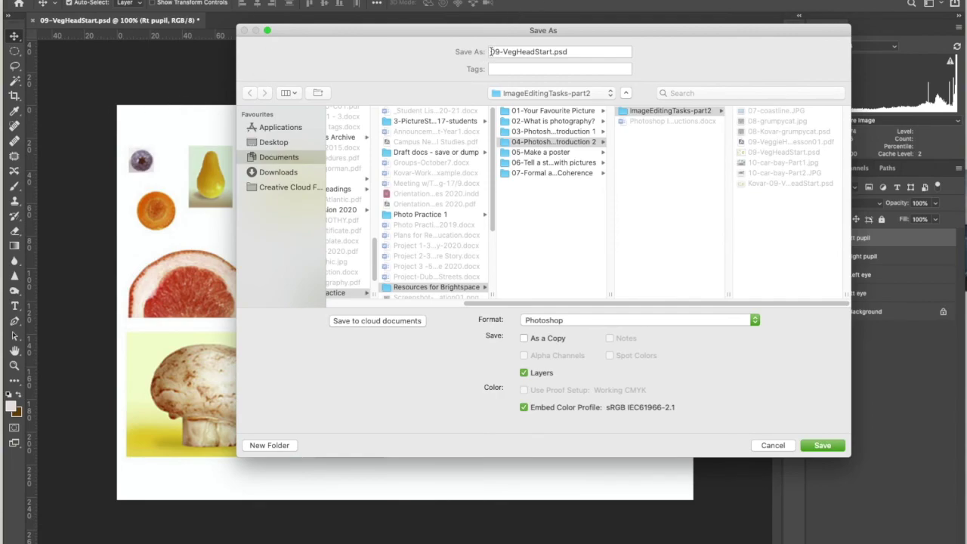
{"action": "left_click", "coordinate": [490, 53]}
{"action": "type", "text": "Kovar"}
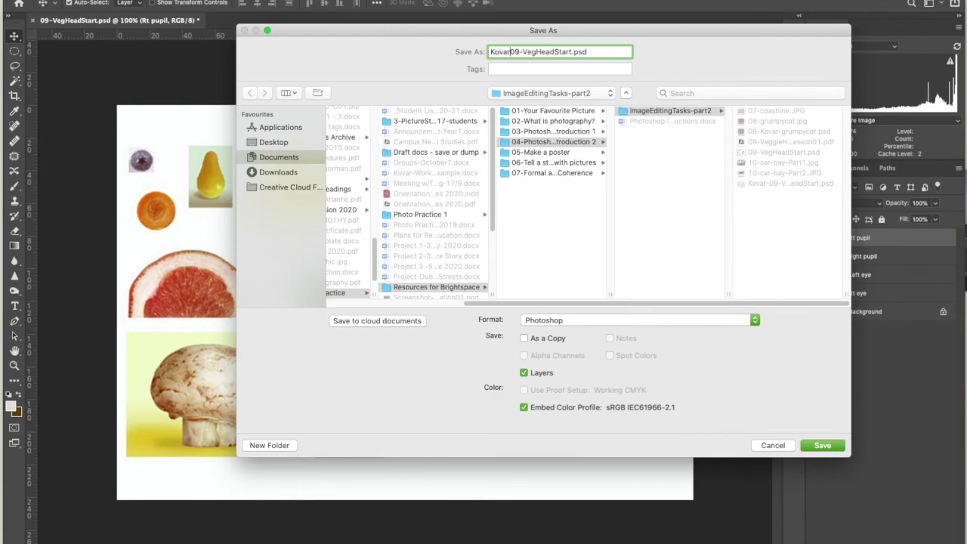
{"action": "type", "text": "-"}
{"action": "left_click", "coordinate": [597, 322]}
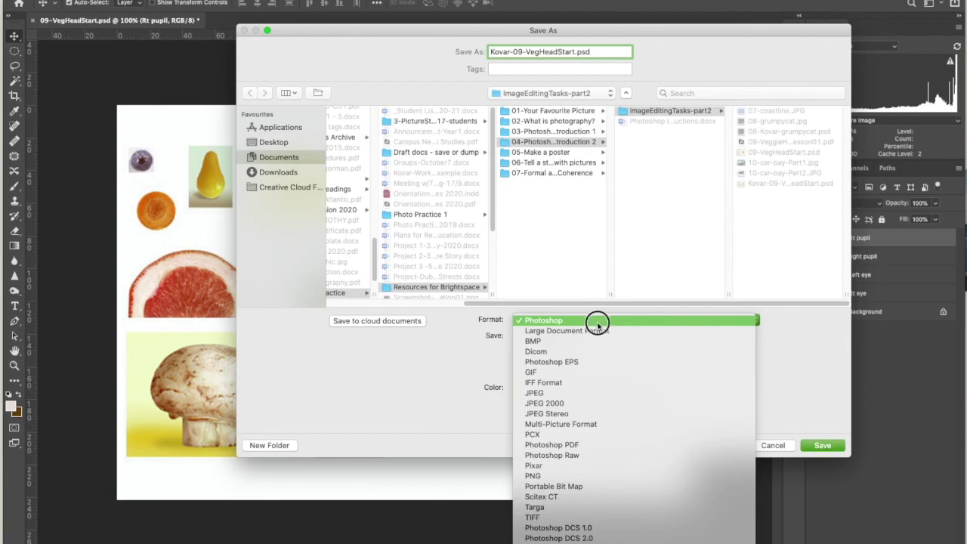
{"action": "left_click", "coordinate": [598, 321]}
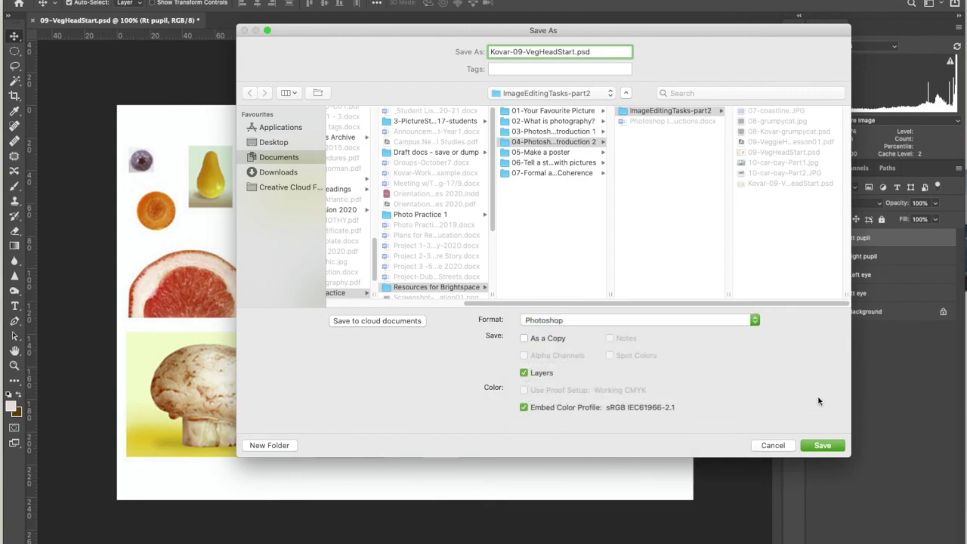
{"action": "left_click", "coordinate": [822, 445]}
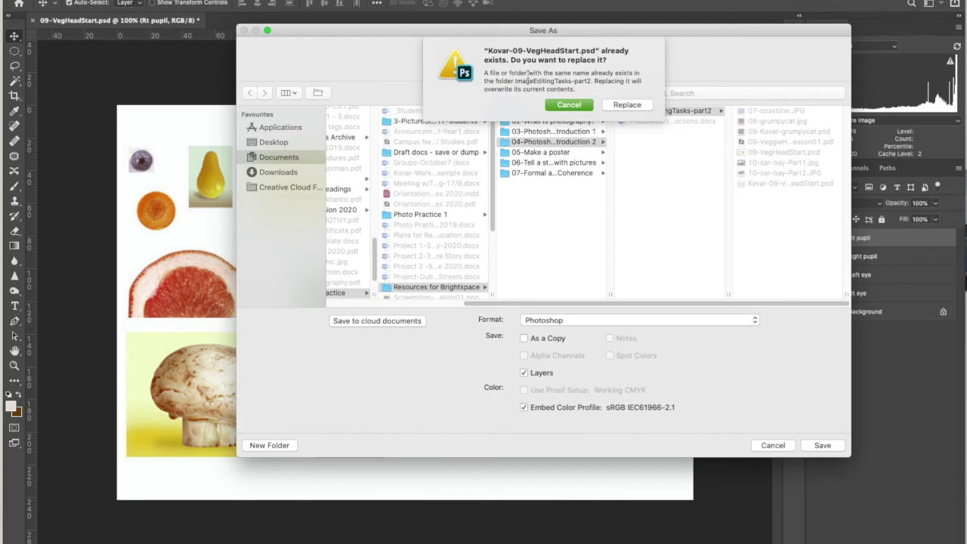
{"action": "left_click", "coordinate": [569, 105]}
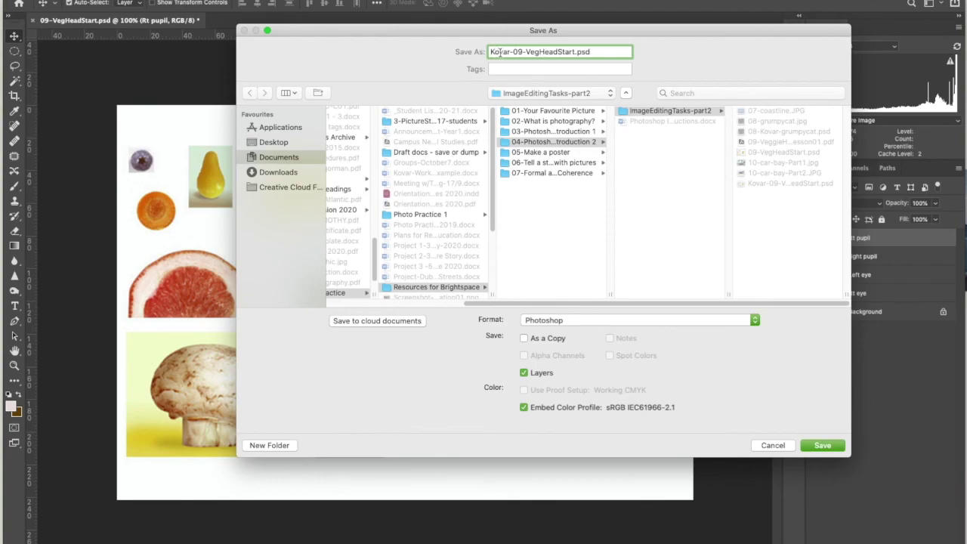
{"action": "left_click", "coordinate": [510, 52]}
{"action": "type", "text": "2"}
{"action": "left_click", "coordinate": [825, 445]}
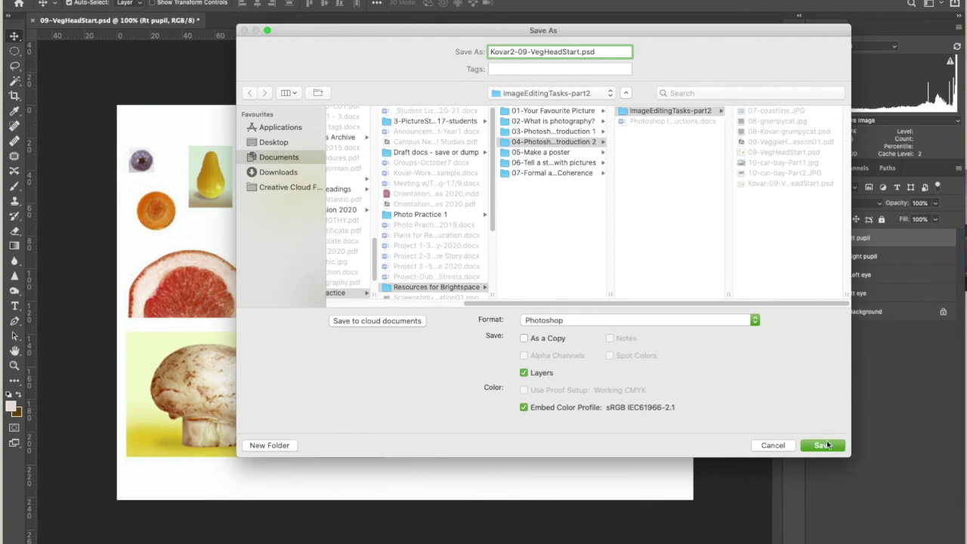